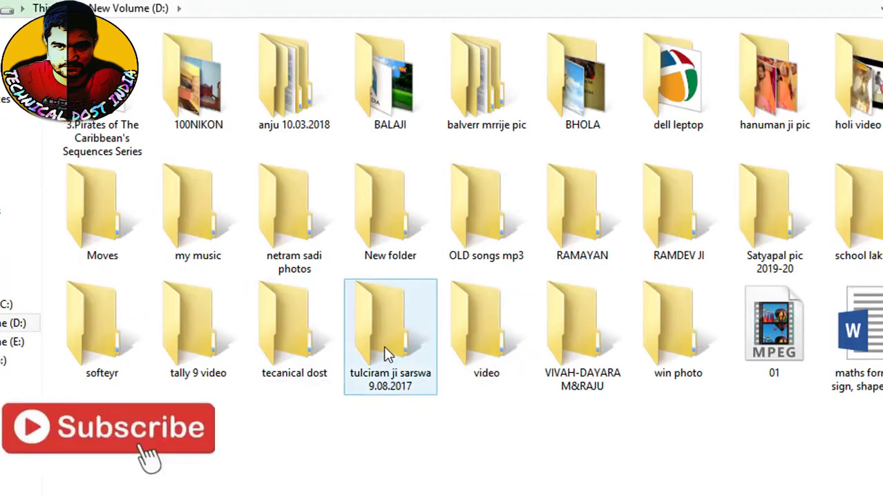
Step: Create a new folder with the default name "New folder" inside the "tecanical dost" folder on drive D
{"action": "double_click", "coordinate": [333, 362]}
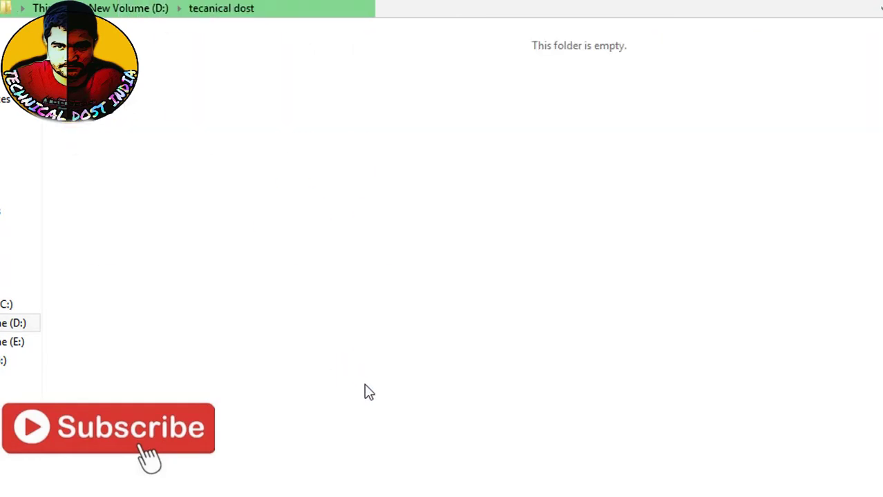
{"action": "right_click", "coordinate": [428, 409]}
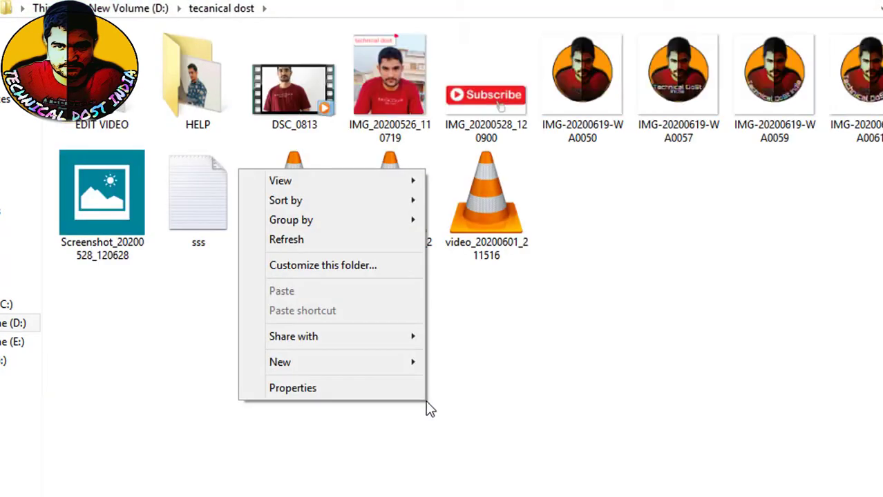
{"action": "mouse_move", "coordinate": [412, 371]}
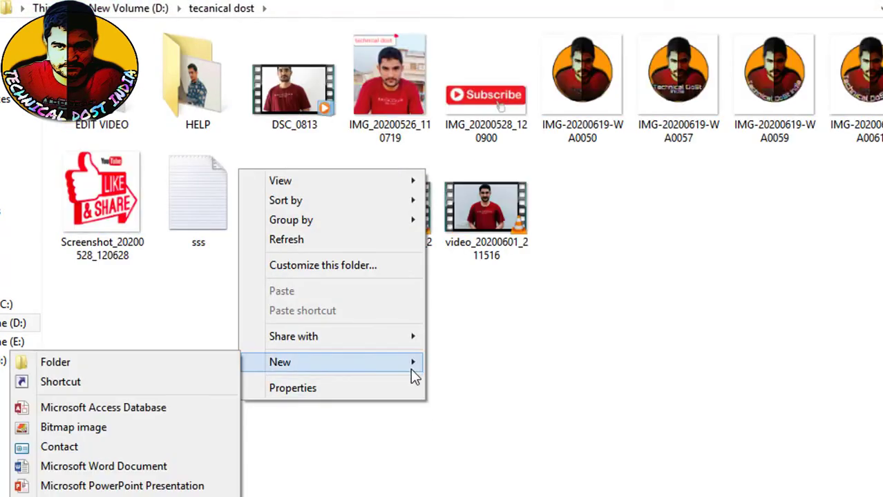
{"action": "left_click", "coordinate": [211, 362]}
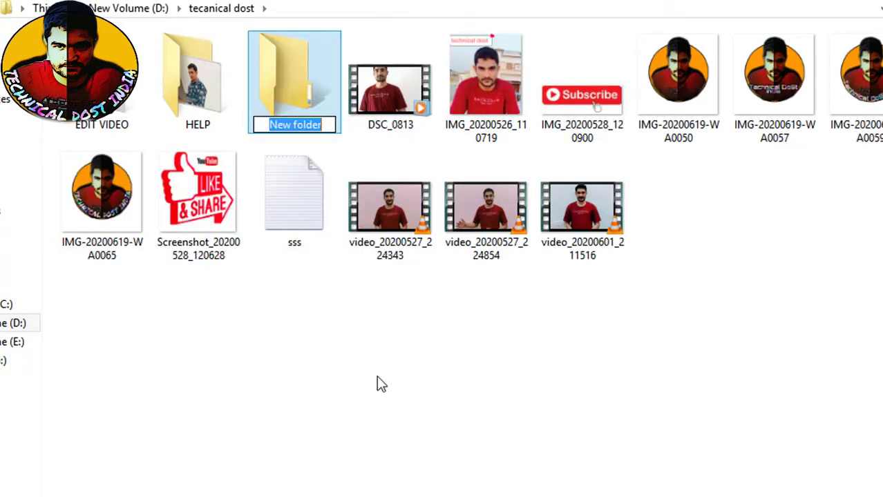
{"action": "left_click", "coordinate": [399, 329]}
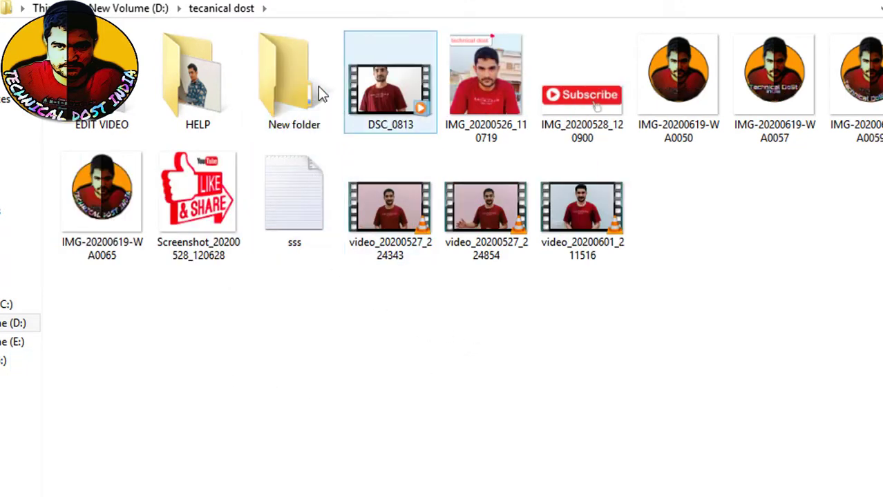
Step: Set the Hidden attribute in the properties of "New folder" and apply it
{"action": "left_click", "coordinate": [293, 99]}
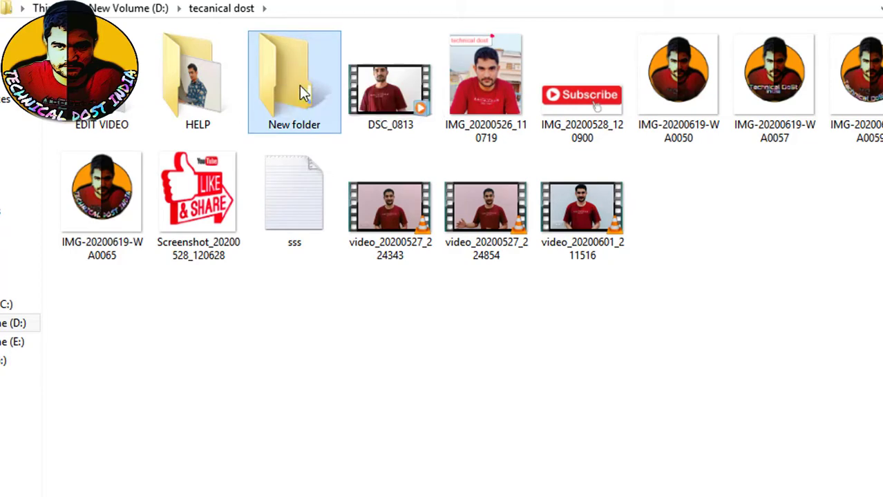
{"action": "right_click", "coordinate": [301, 90]}
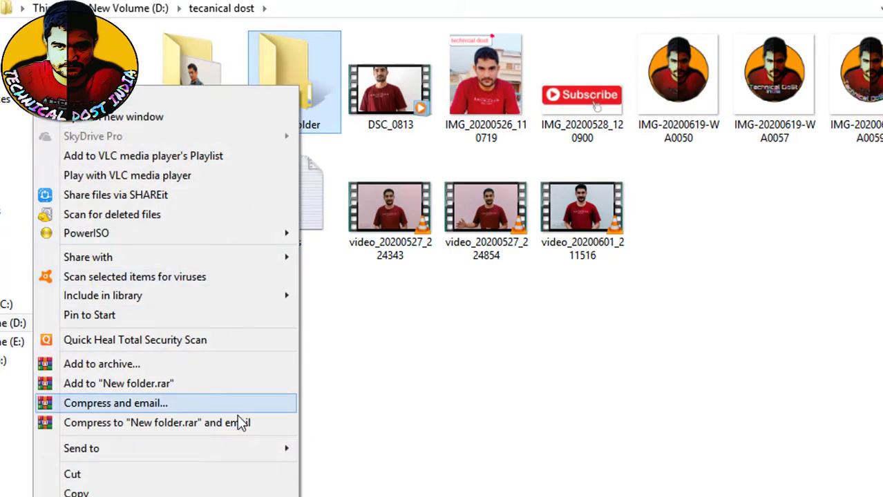
{"action": "key", "text": "r"}
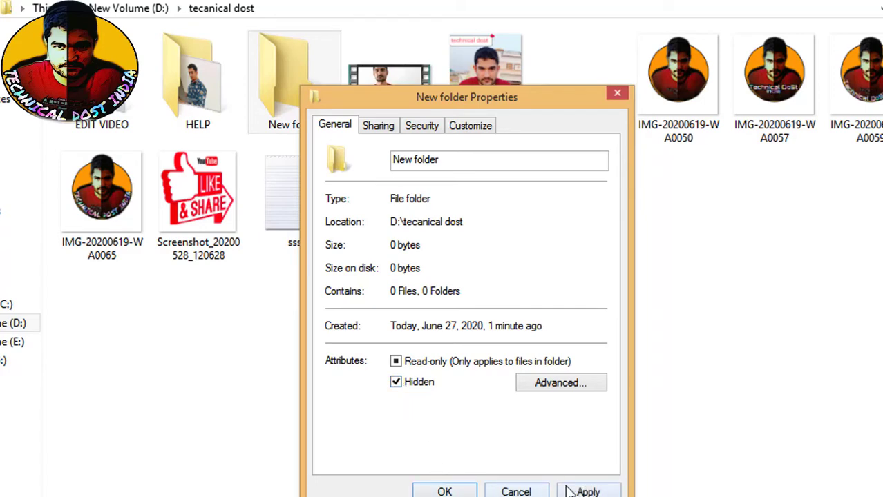
{"action": "left_click", "coordinate": [444, 490]}
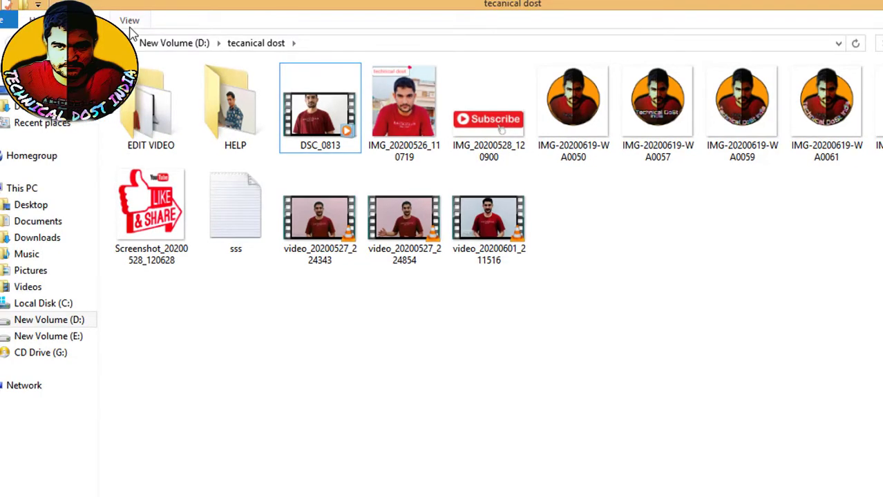
Step: Switch the display of hidden items on and back off in the "tecanical dost" folder, and reopen the folder
{"action": "left_click", "coordinate": [129, 25]}
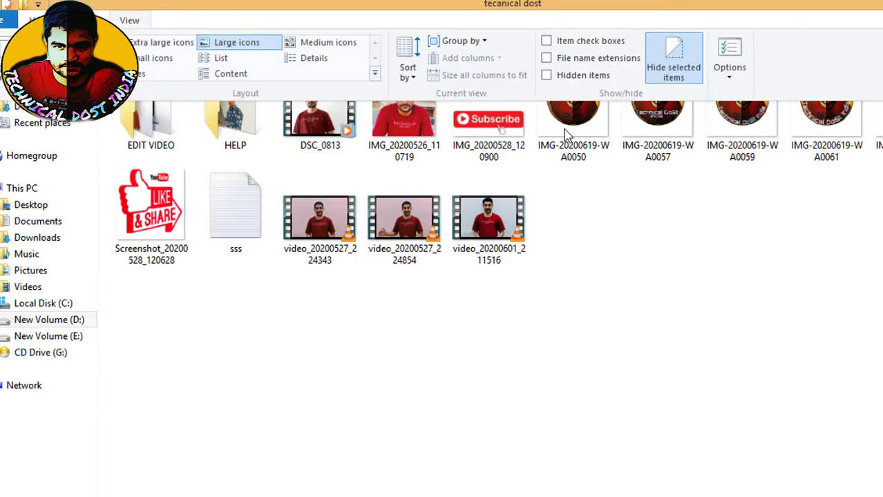
{"action": "left_click", "coordinate": [559, 81]}
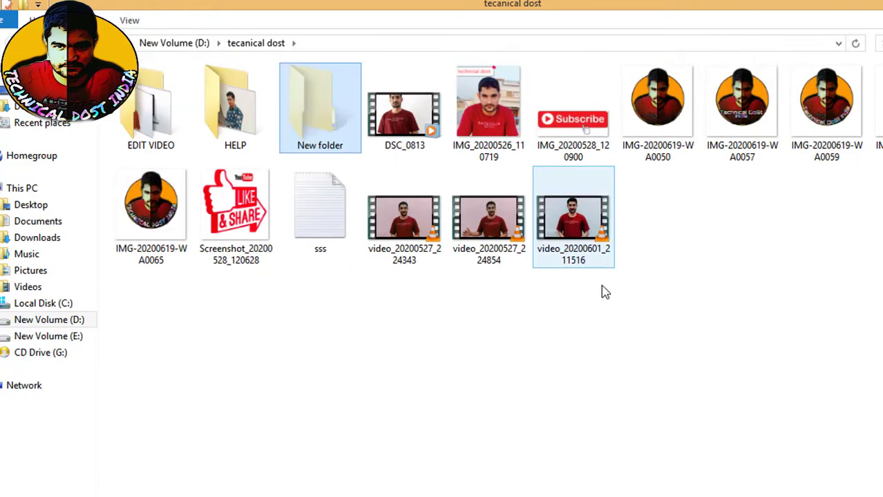
{"action": "left_click", "coordinate": [130, 21]}
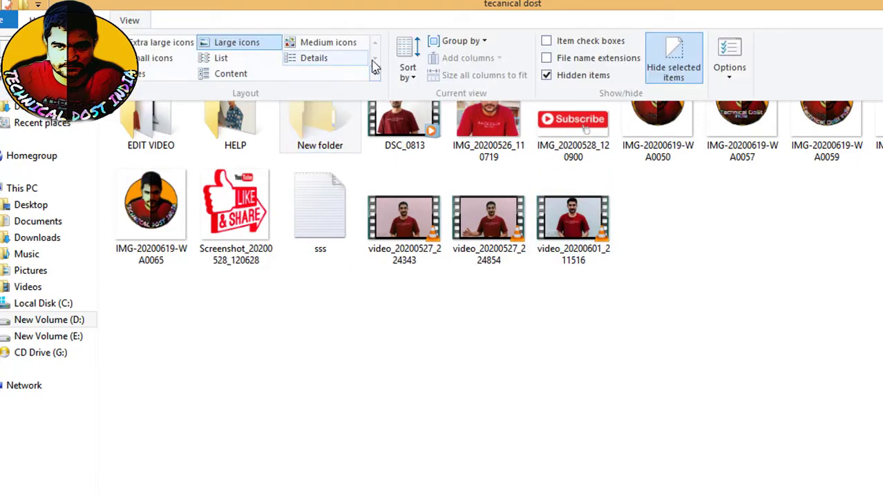
{"action": "left_click", "coordinate": [546, 76]}
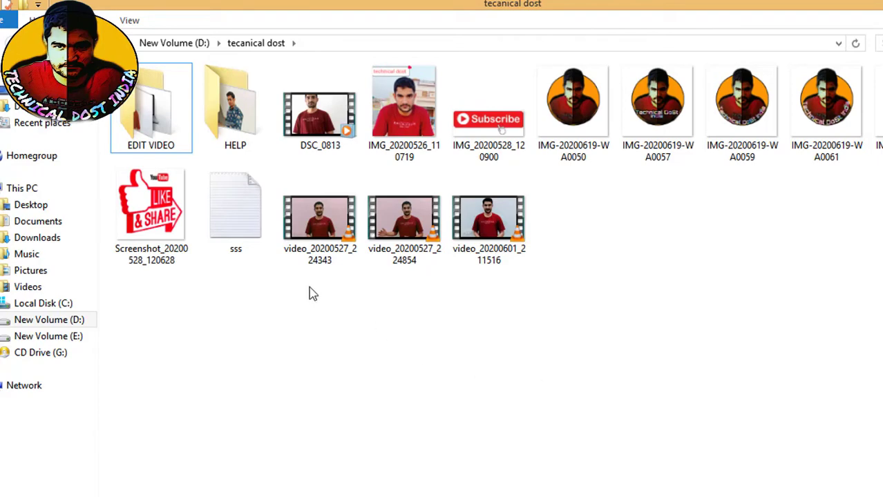
{"action": "key", "text": "alt+Left"}
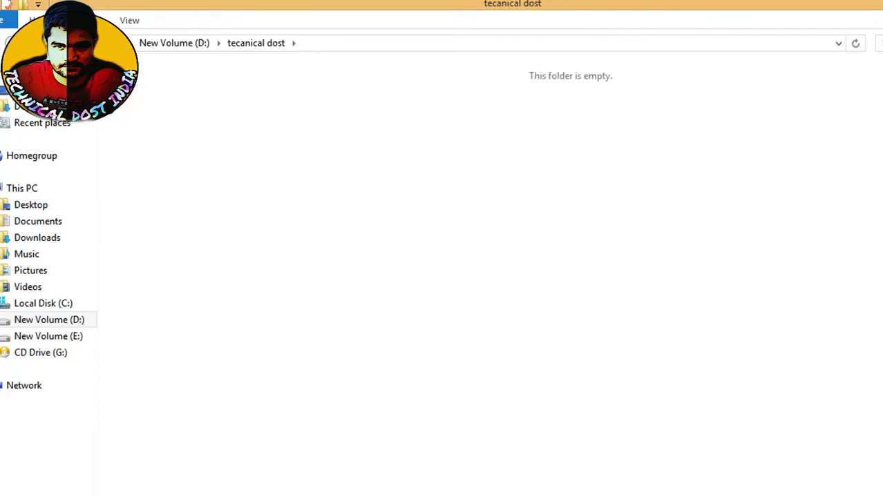
{"action": "key", "text": "alt+Right"}
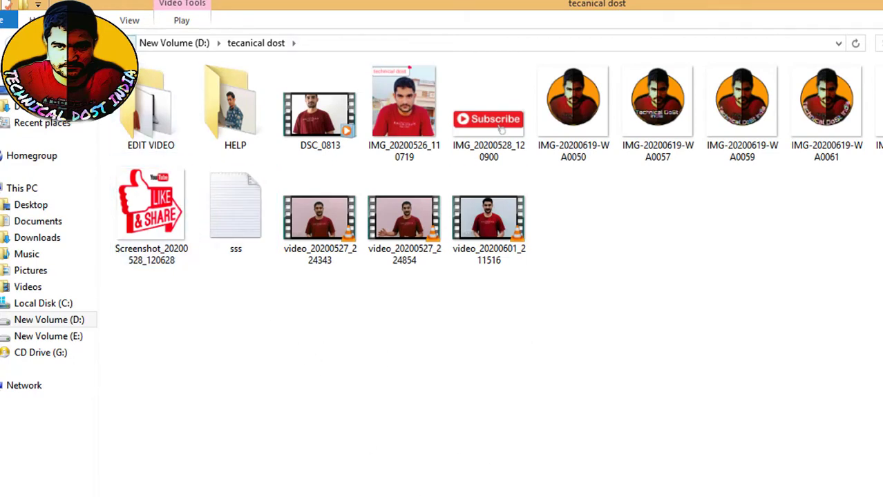
Step: Turn on the display of hidden items in the "tecanical dost" folder and select "New folder"
{"action": "left_click", "coordinate": [131, 22]}
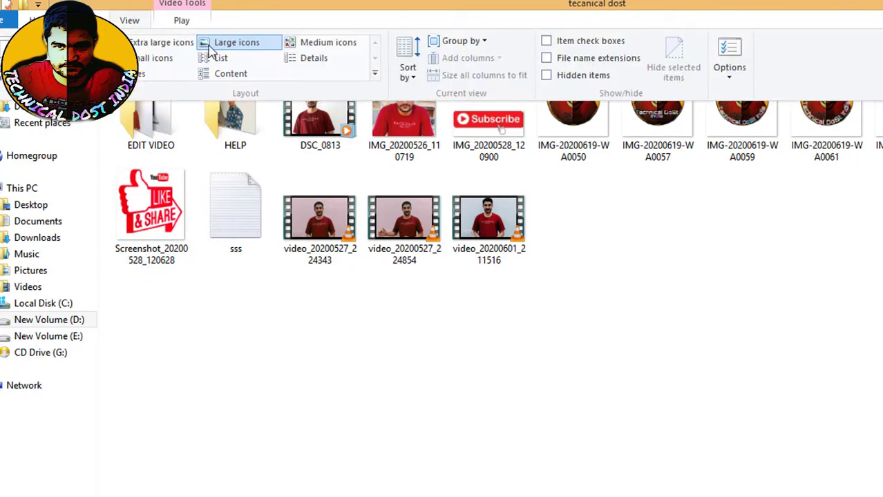
{"action": "left_click", "coordinate": [562, 81]}
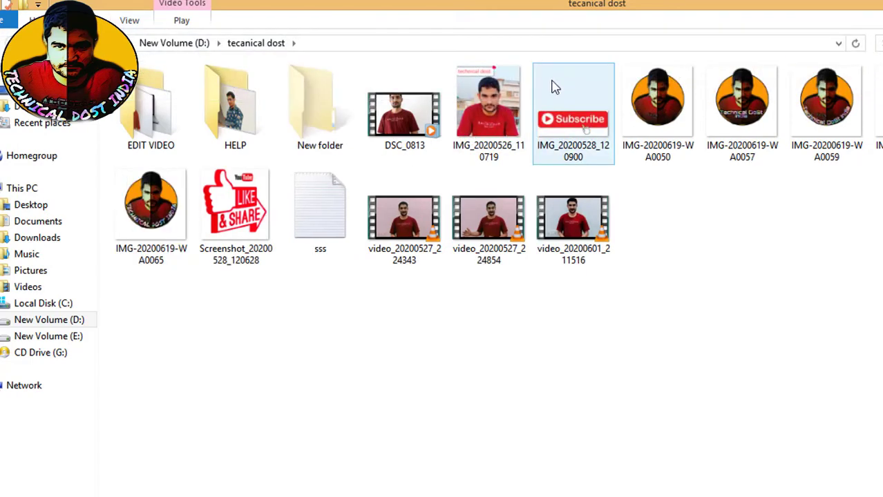
{"action": "left_click", "coordinate": [316, 139]}
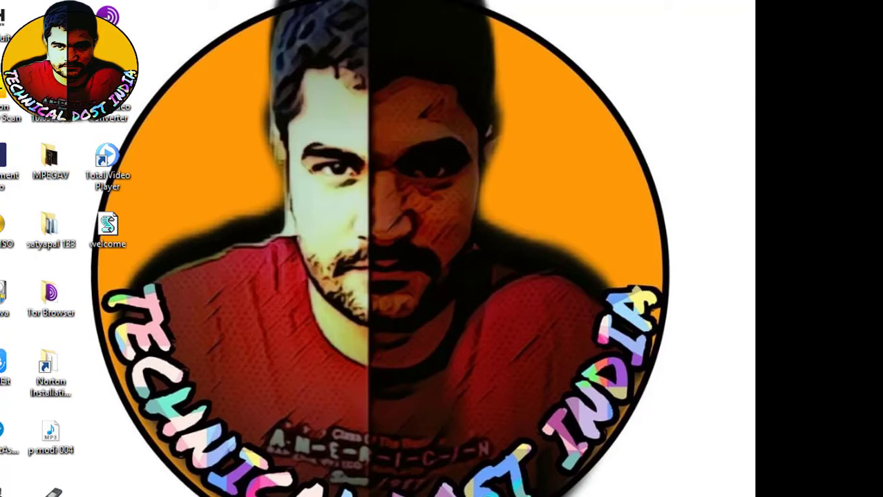
{"action": "mouse_move", "coordinate": [853, 176]}
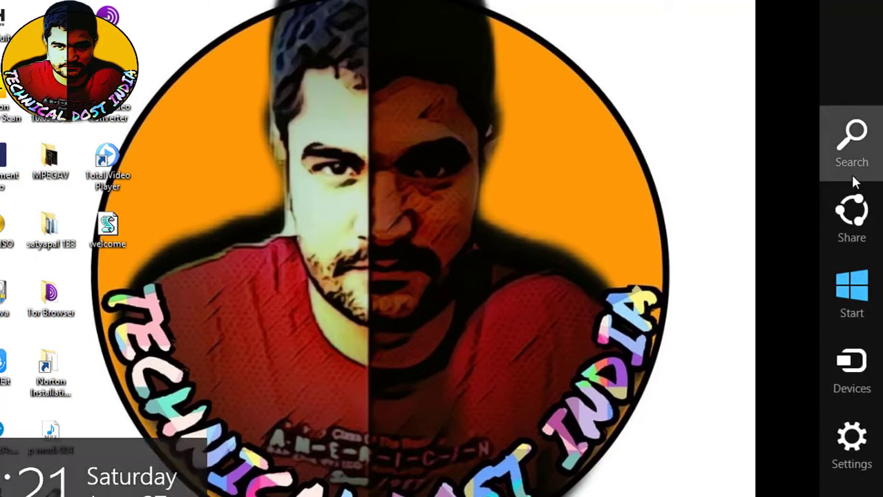
{"action": "left_click", "coordinate": [851, 148]}
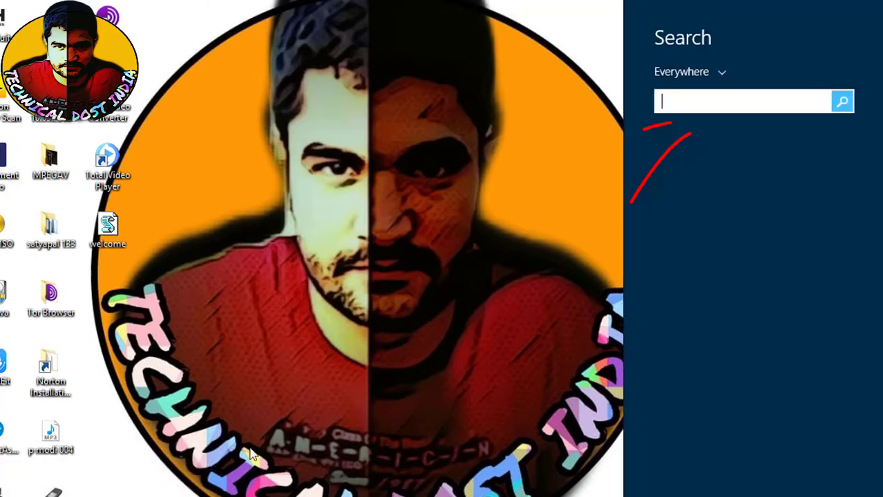
{"action": "key", "text": "Escape"}
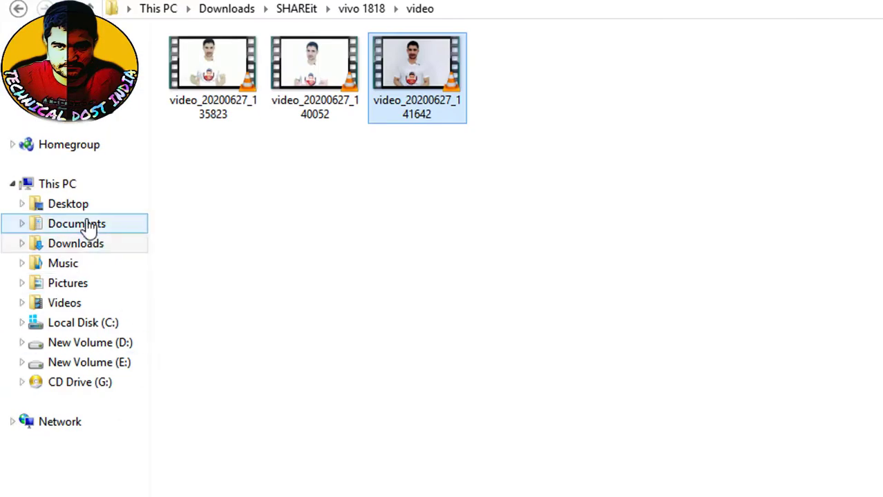
Step: Open the system properties of This PC and go from there through Control Panel to the program uninstall list
{"action": "left_click", "coordinate": [74, 184]}
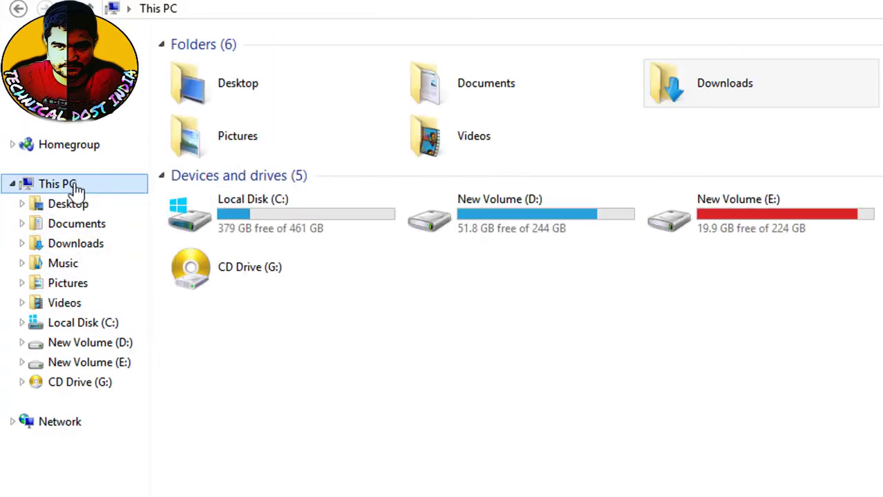
{"action": "right_click", "coordinate": [46, 190]}
{"action": "left_click", "coordinate": [112, 413]}
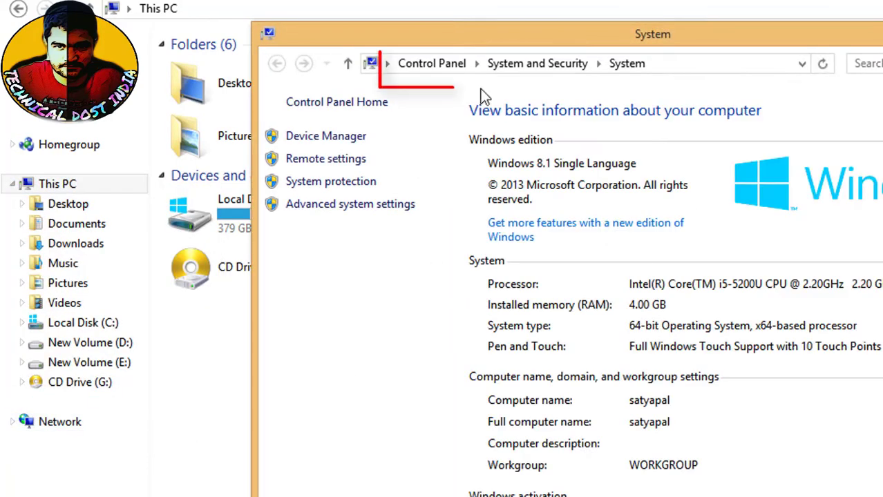
{"action": "left_click", "coordinate": [444, 65]}
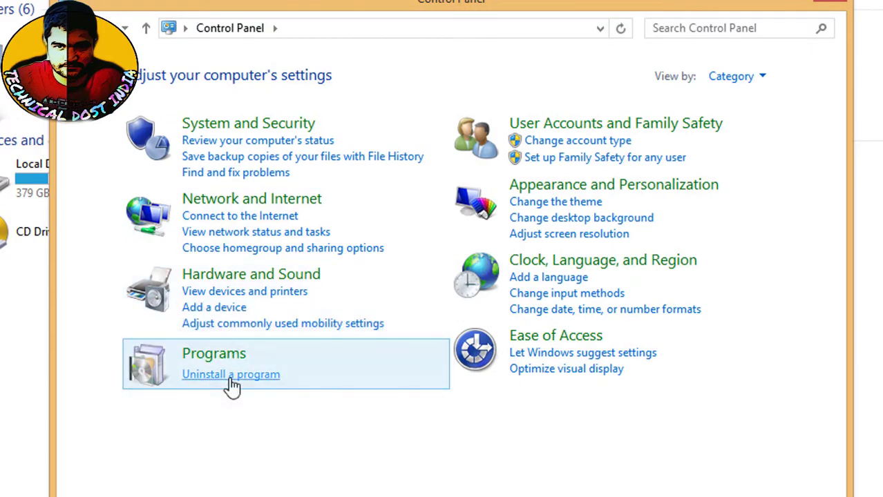
{"action": "left_click", "coordinate": [231, 375]}
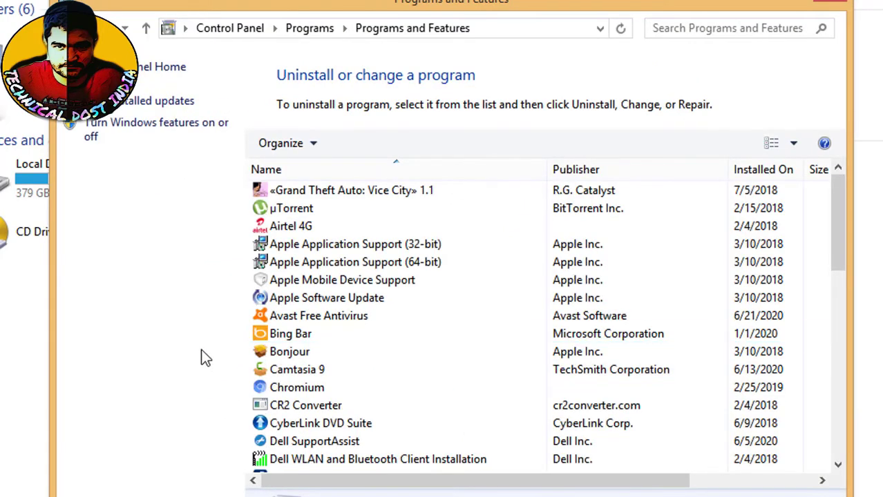
Step: Uninstall Total Video Converter 3.02, confirming its complete removal and the deletion of all its shared files
{"action": "left_click", "coordinate": [353, 320]}
{"action": "scroll", "coordinate": [352, 321], "scroll_direction": "down", "scroll_amount": 3}
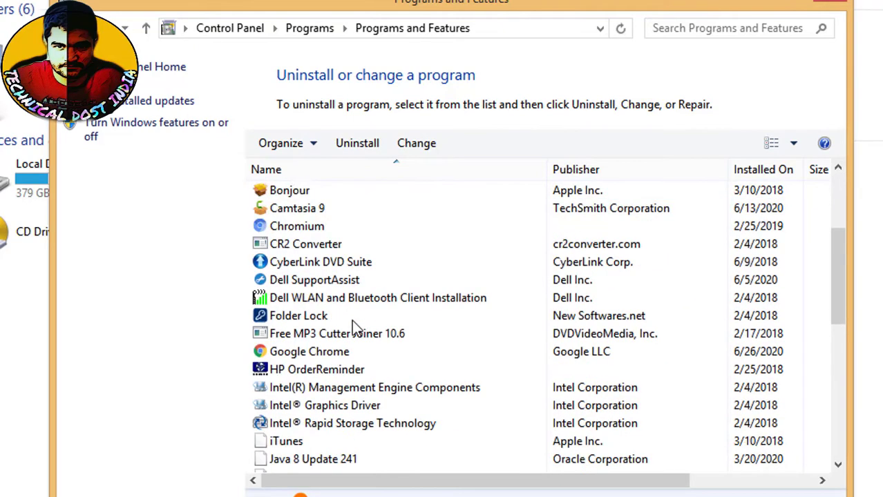
{"action": "scroll", "coordinate": [354, 324], "scroll_direction": "down", "scroll_amount": 8}
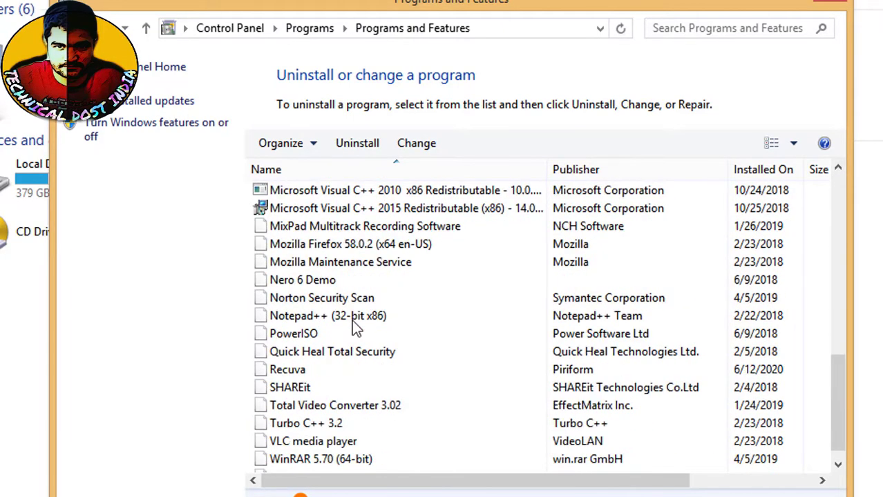
{"action": "right_click", "coordinate": [329, 408]}
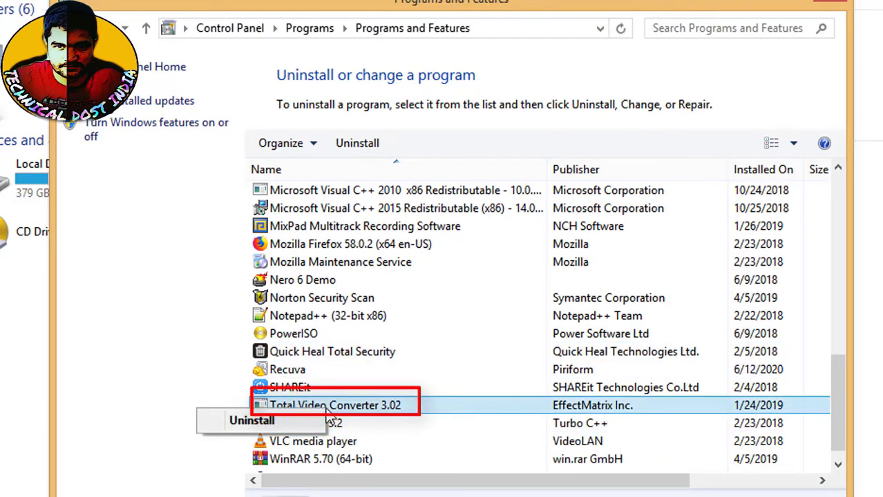
{"action": "left_click", "coordinate": [309, 422]}
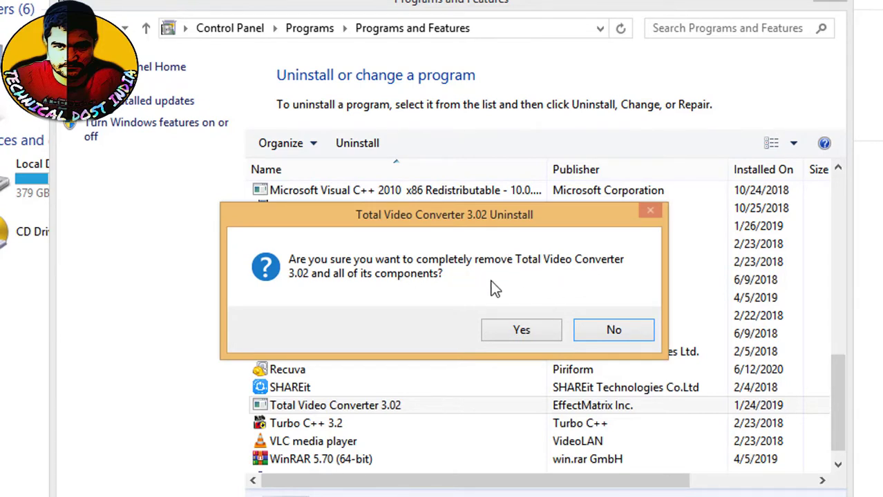
{"action": "left_click", "coordinate": [519, 333]}
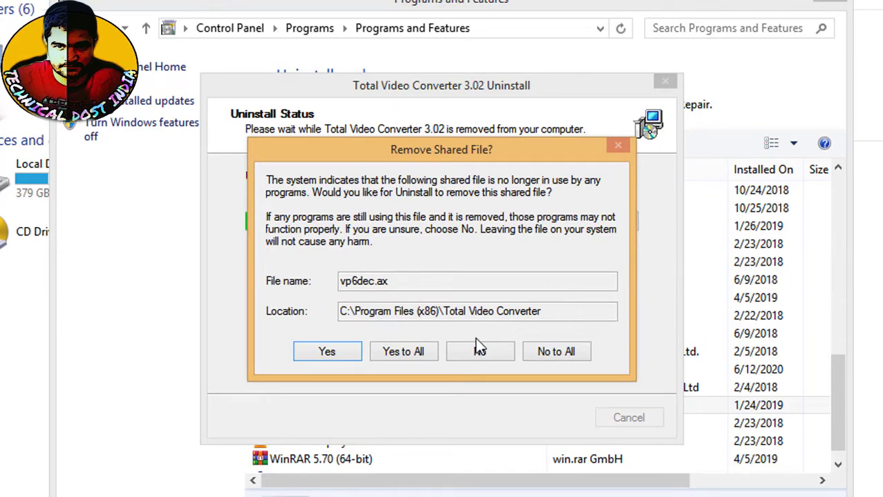
{"action": "left_click", "coordinate": [413, 351]}
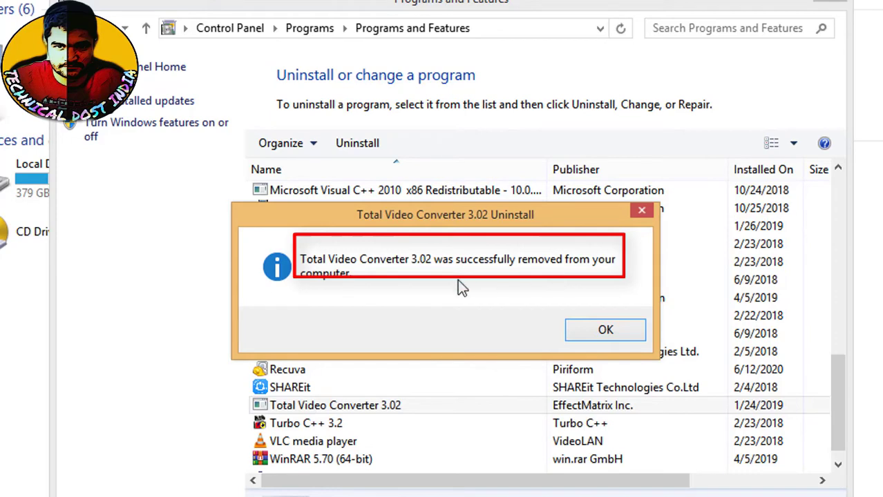
{"action": "left_click", "coordinate": [601, 331]}
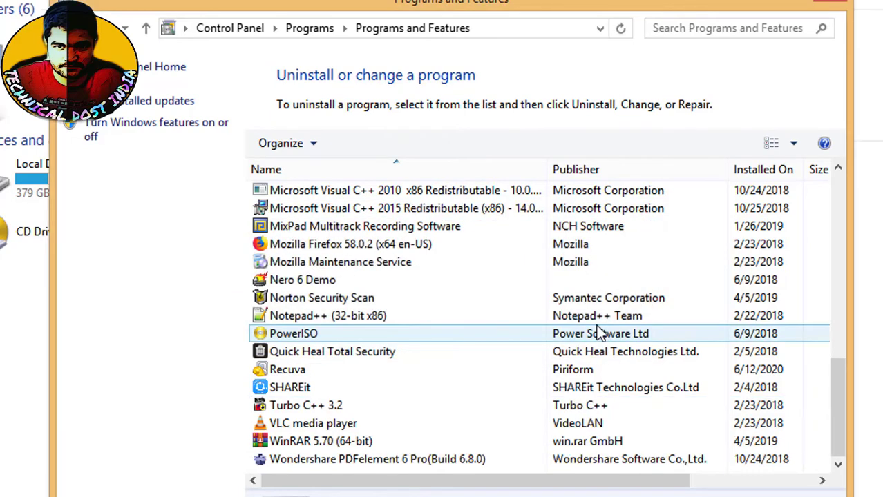
{"action": "left_click", "coordinate": [327, 406]}
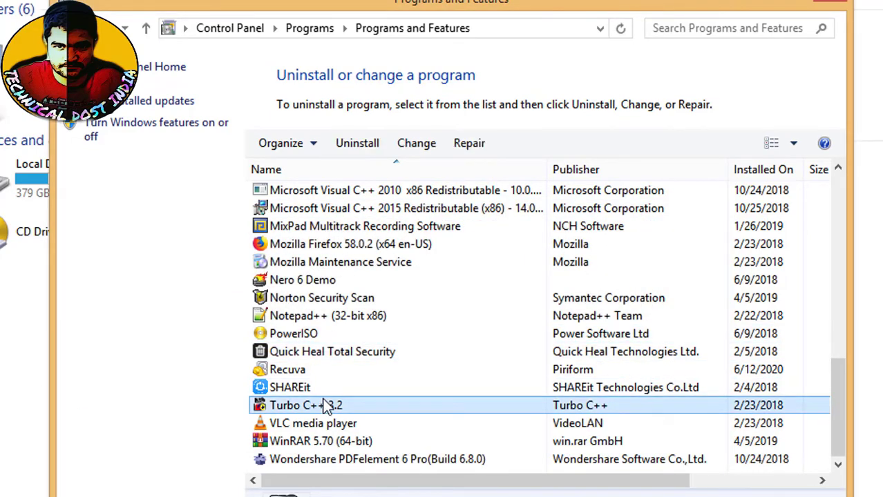
{"action": "scroll", "coordinate": [311, 407], "scroll_direction": "up", "scroll_amount": 7}
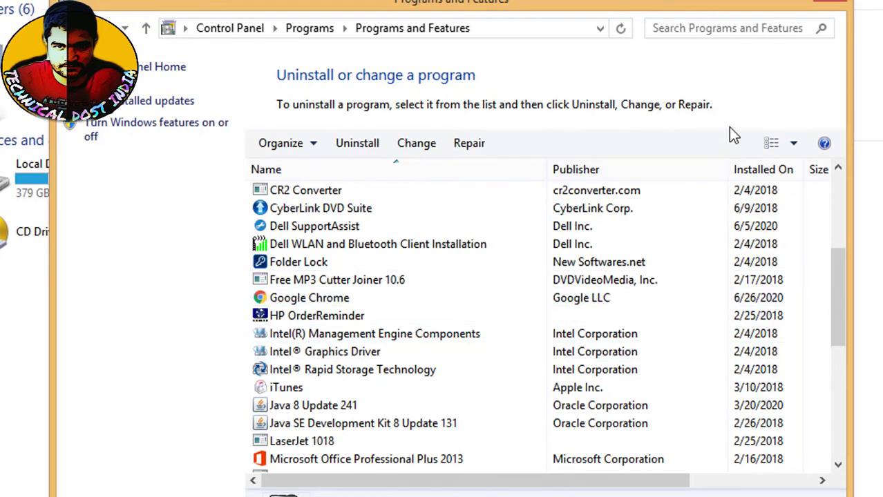